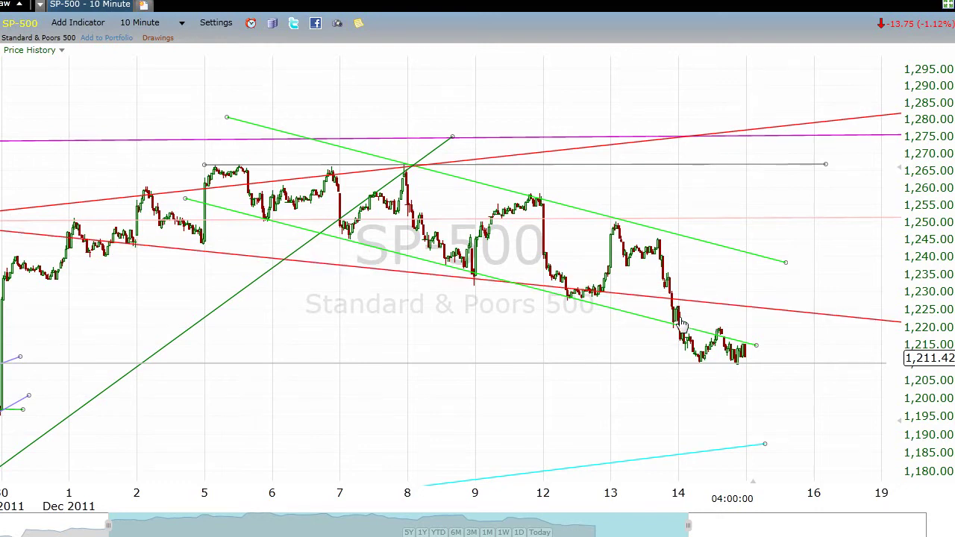
# Step: Switch the SP-500 chart to 3-minute bars and draw a descending trend line over the December 14 highs, from about 1,227 to 1,215
pyautogui.click(179, 24)
pyautogui.click(172, 81)
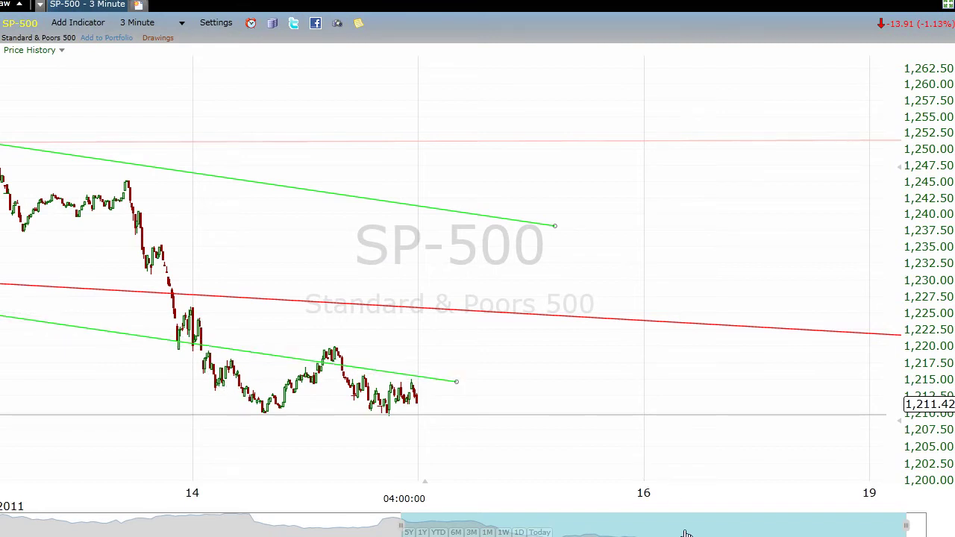
pyautogui.moveTo(687, 533); pyautogui.dragTo(587, 534)
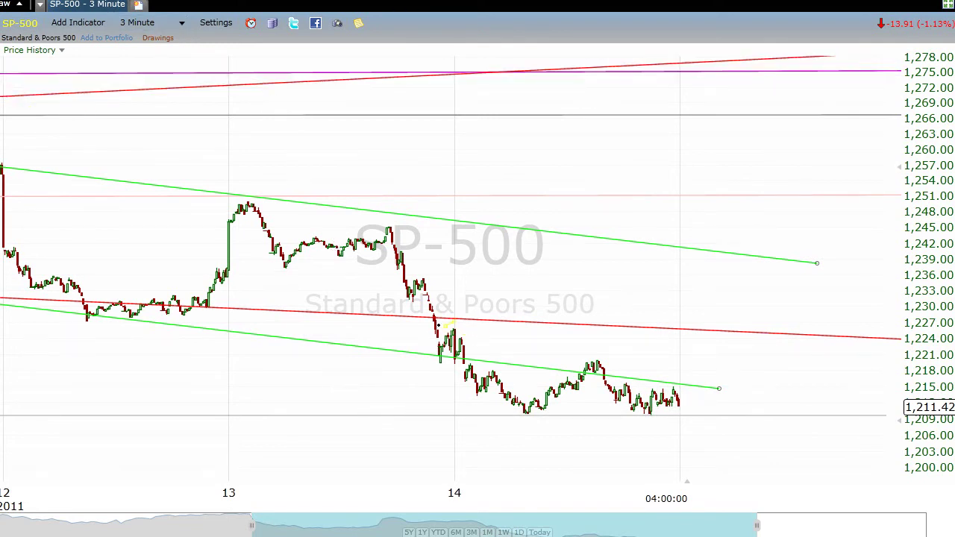
pyautogui.moveTo(436, 322); pyautogui.dragTo(728, 389)
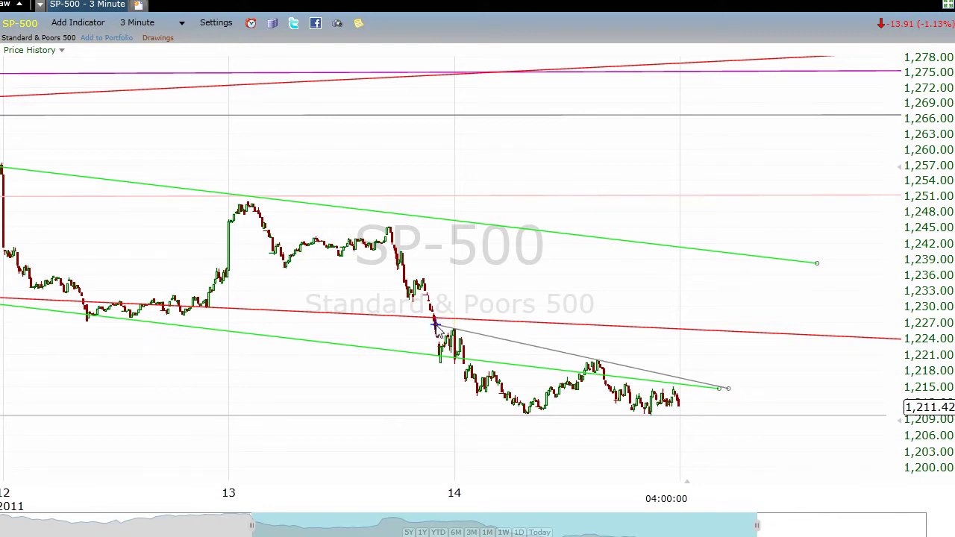
# Step: Color the new descending trend line orange and extend its later end to about 1,211
pyautogui.rightClick(531, 346)
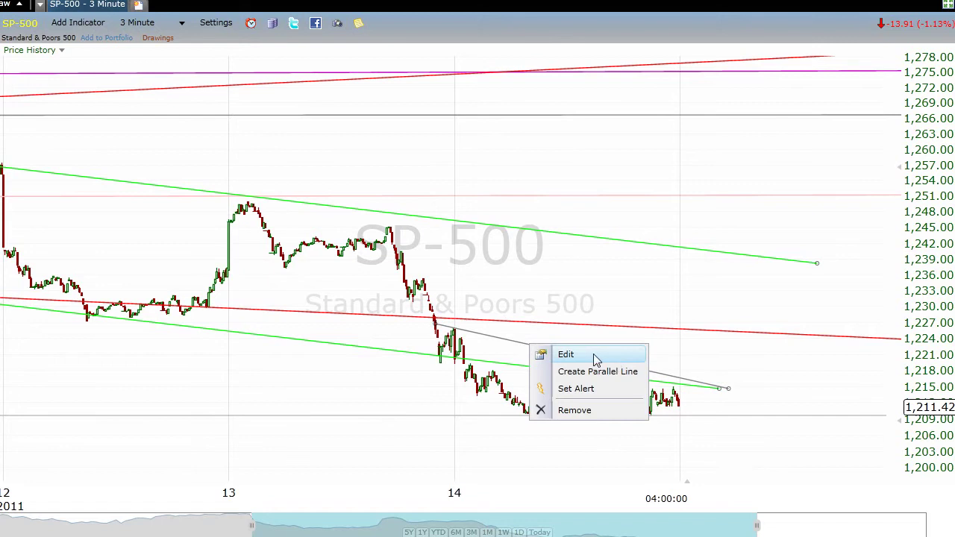
pyautogui.click(565, 354)
pyautogui.click(749, 392)
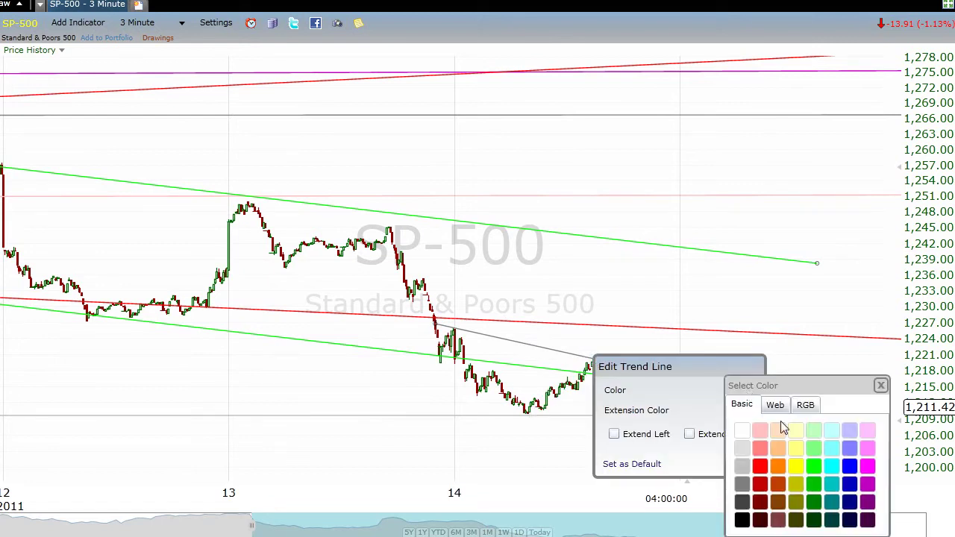
pyautogui.click(778, 466)
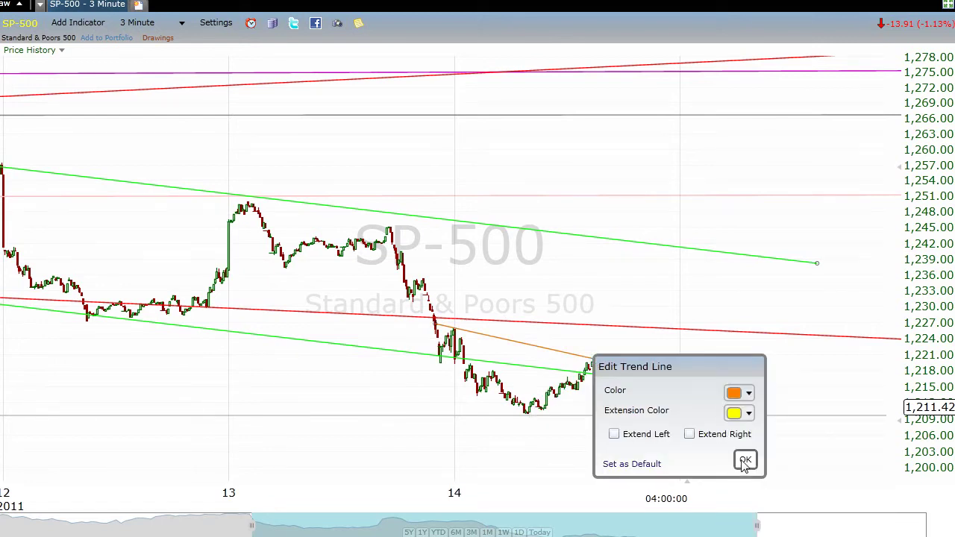
pyautogui.click(750, 464)
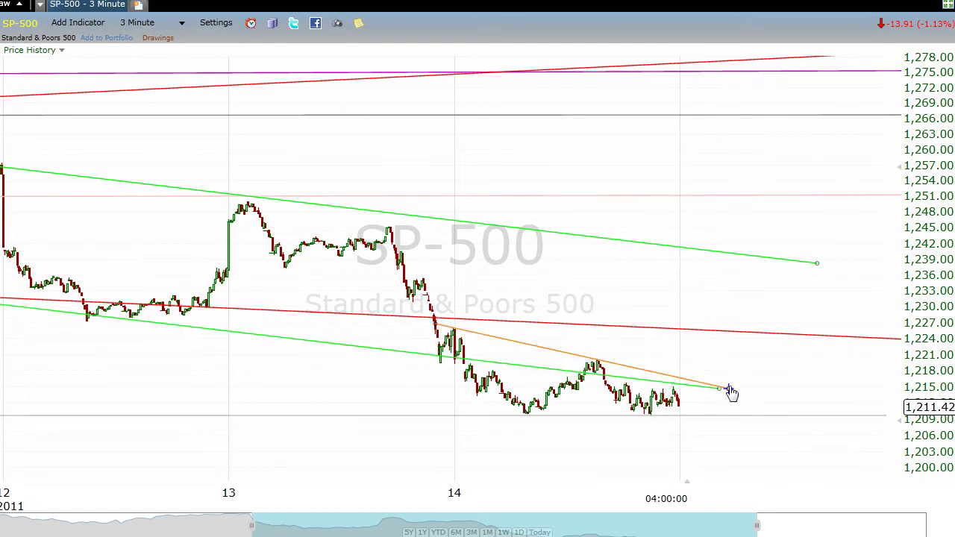
pyautogui.moveTo(729, 389); pyautogui.dragTo(806, 412)
# Step: Change the color of the horizontal support line at 1209.63 to orange
pyautogui.rightClick(588, 422)
pyautogui.click(646, 429)
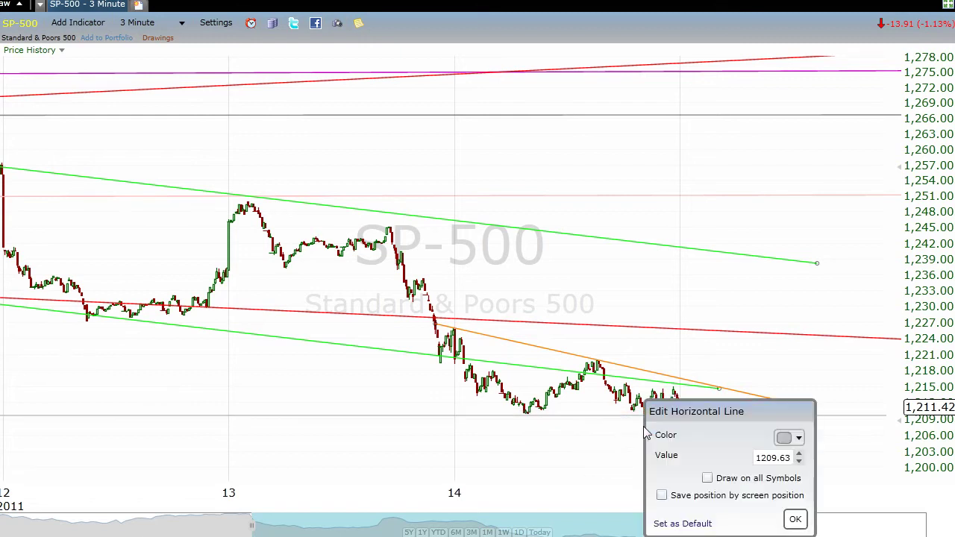
pyautogui.click(799, 438)
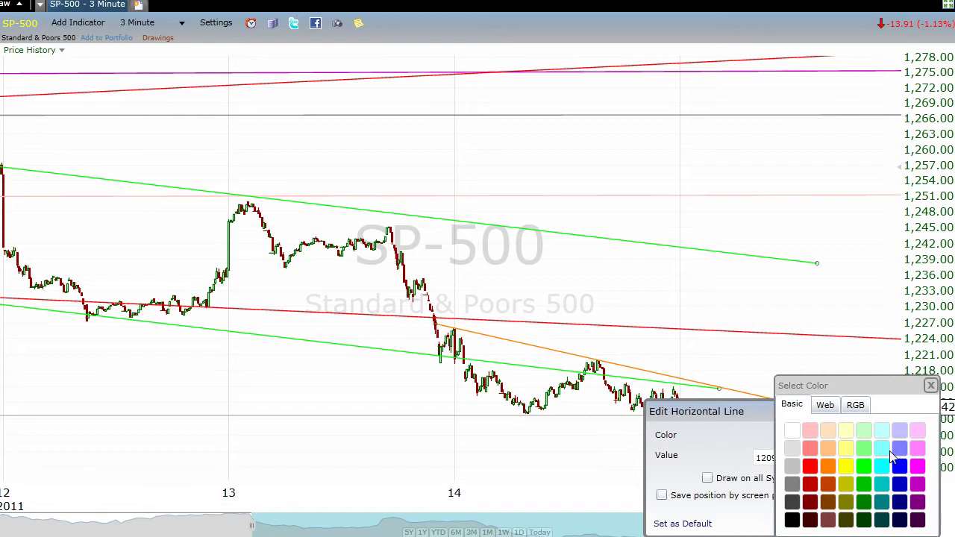
pyautogui.click(827, 466)
pyautogui.click(604, 422)
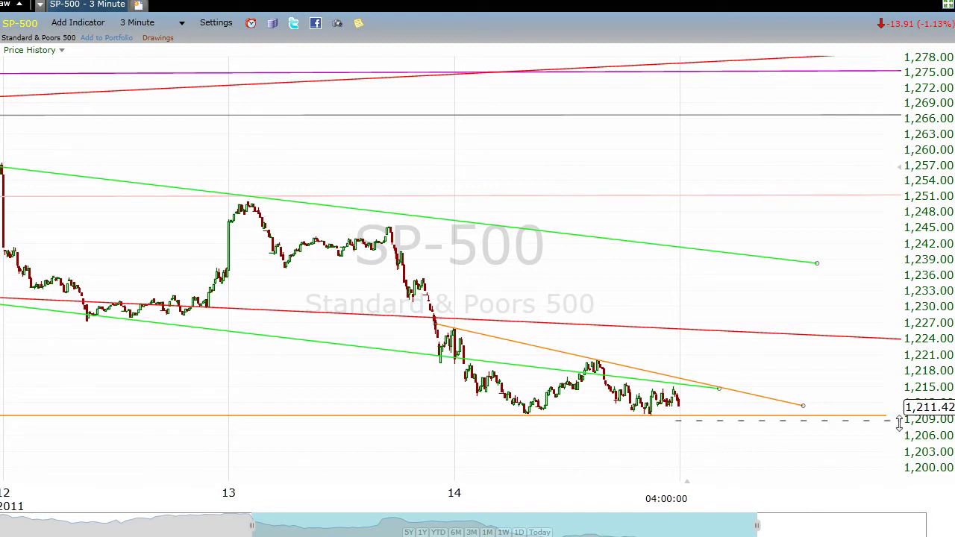
# Step: Draw a vertical line spanning the orange triangle's height and move it directly below the orange support line, just after the last bar
pyautogui.moveTo(899, 423); pyautogui.dragTo(901, 394)
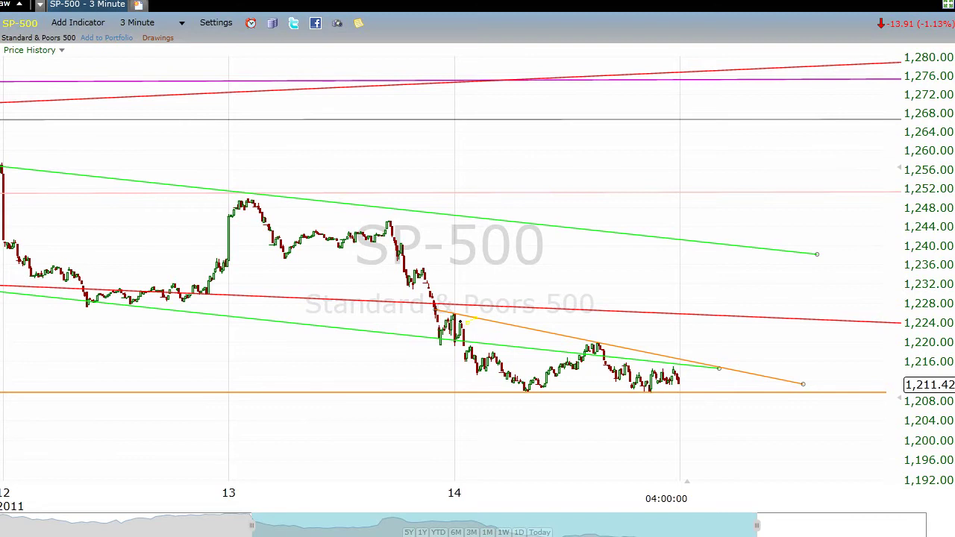
pyautogui.moveTo(453, 311)
pyautogui.mouseDown()
pyautogui.moveTo(454, 395)
pyautogui.moveTo(455, 371)
pyautogui.moveTo(710, 440)
pyautogui.moveTo(697, 451)
pyautogui.moveTo(537, 381)
pyautogui.moveTo(524, 394)
pyautogui.mouseUp()
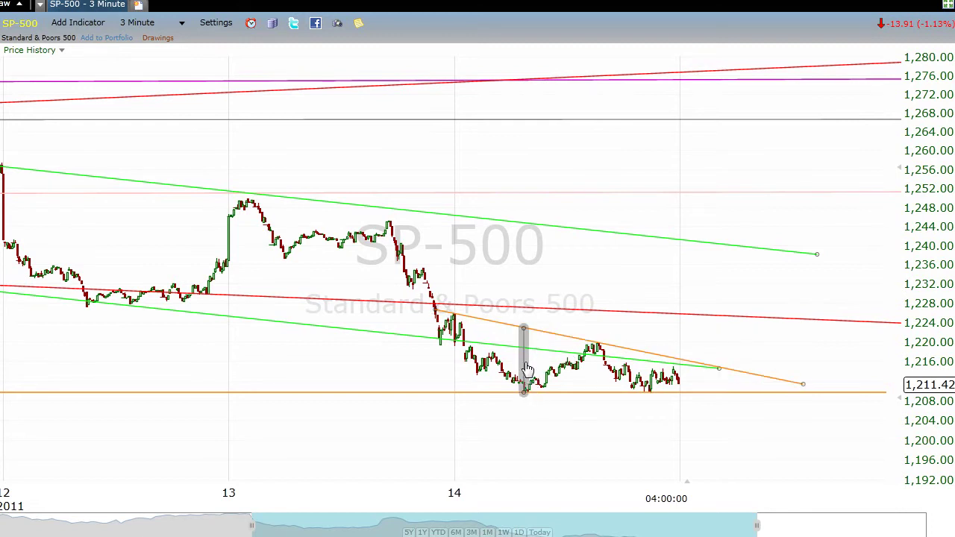
pyautogui.moveTo(527, 370)
pyautogui.mouseDown()
pyautogui.moveTo(769, 363)
pyautogui.moveTo(697, 335)
pyautogui.moveTo(759, 352)
pyautogui.moveTo(843, 317)
pyautogui.moveTo(902, 218)
pyautogui.moveTo(688, 348)
pyautogui.moveTo(693, 425)
pyautogui.mouseUp()
pyautogui.moveTo(699, 437)
pyautogui.mouseDown()
pyautogui.moveTo(671, 409)
pyautogui.moveTo(735, 402)
pyautogui.moveTo(736, 437)
pyautogui.moveTo(717, 435)
pyautogui.mouseUp()
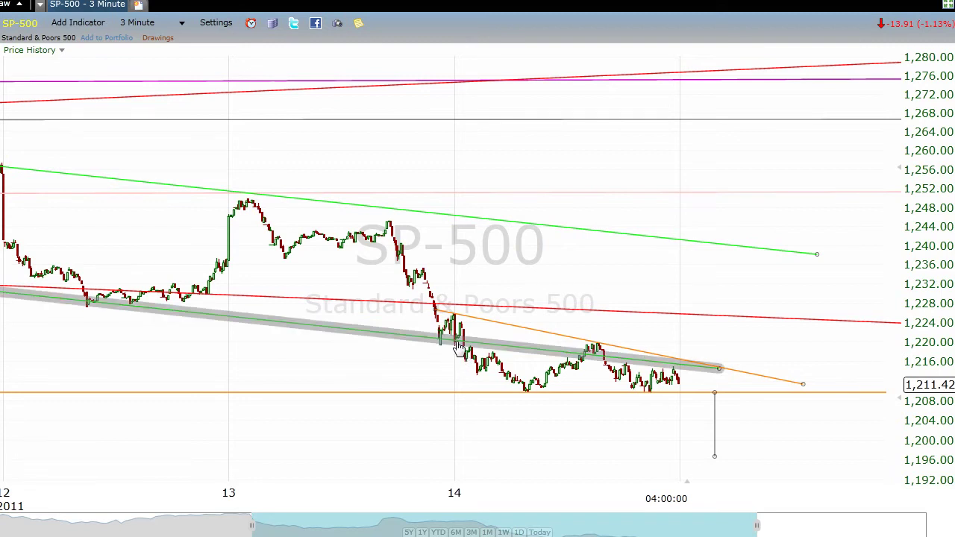
# Step: Nudge the lower green channel line slightly and shift the lower red trend line down to touch the December 12 low
pyautogui.moveTo(458, 349); pyautogui.dragTo(394, 342)
pyautogui.click(357, 374)
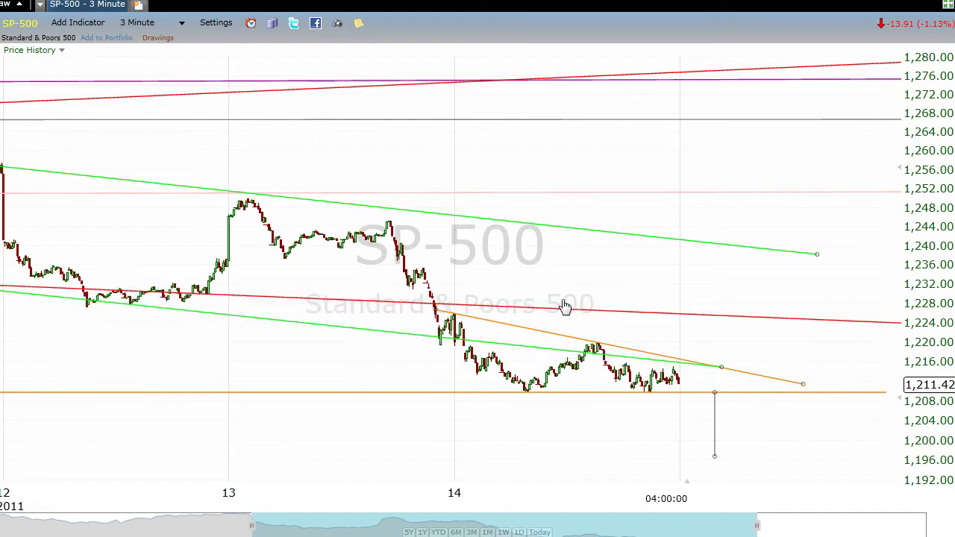
pyautogui.click(563, 313)
pyautogui.moveTo(563, 313); pyautogui.dragTo(563, 331)
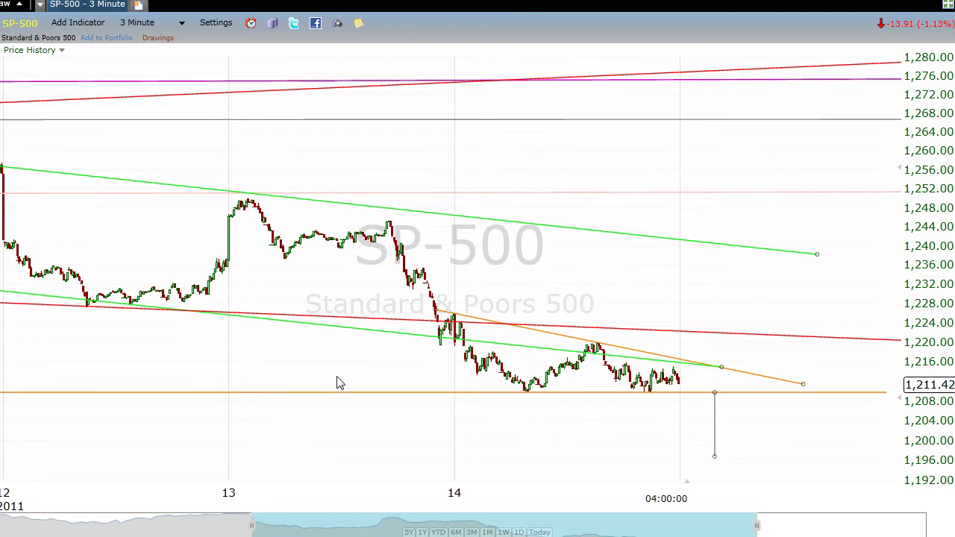
# Step: Show the SP-500 on 3-day bars with the range from 2007 to 2014 in view
pyautogui.moveTo(348, 387)
pyautogui.click(161, 28)
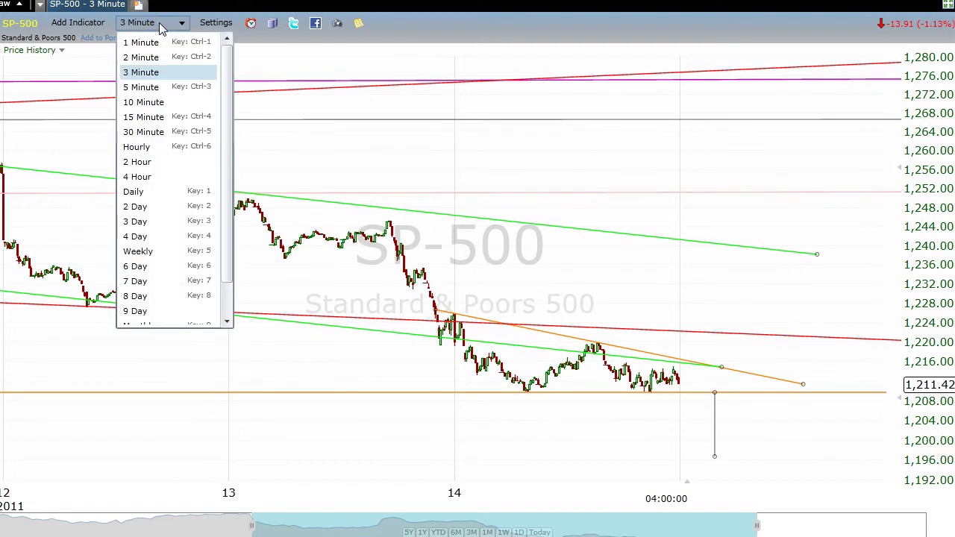
pyautogui.click(138, 222)
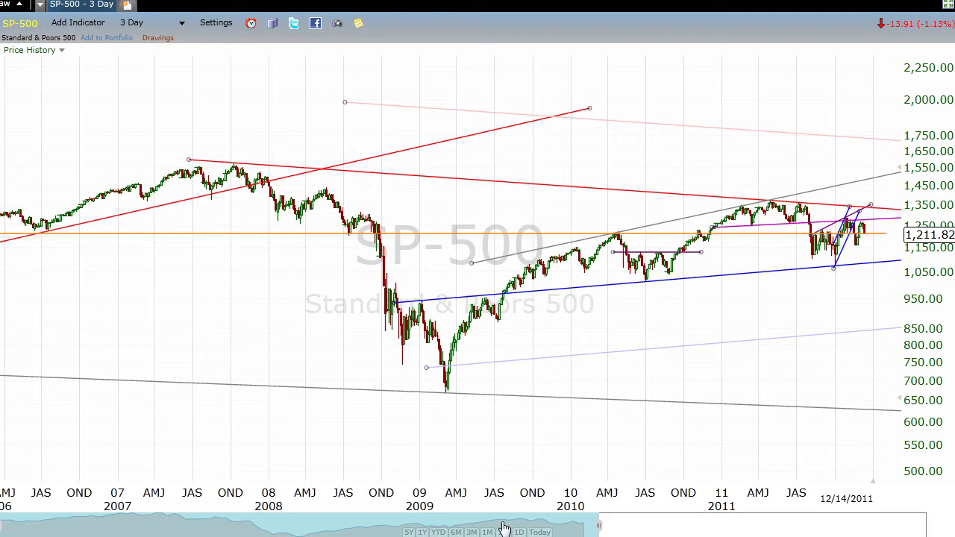
pyautogui.moveTo(623, 527); pyautogui.dragTo(731, 531)
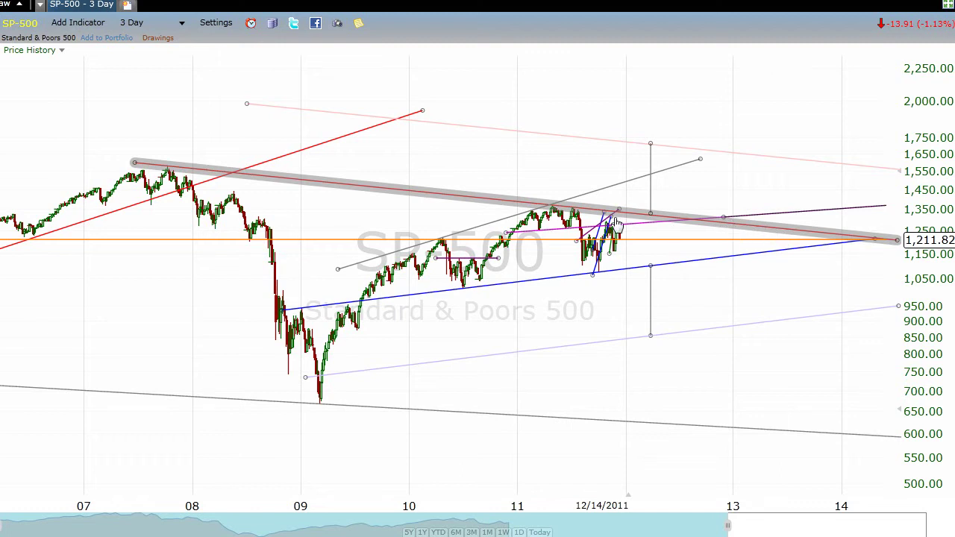
# Step: Compare the upper vertical line with the large triangle's height at the 2011 peak, and return it above the red line in early 2012
pyautogui.click(776, 228)
pyautogui.click(790, 231)
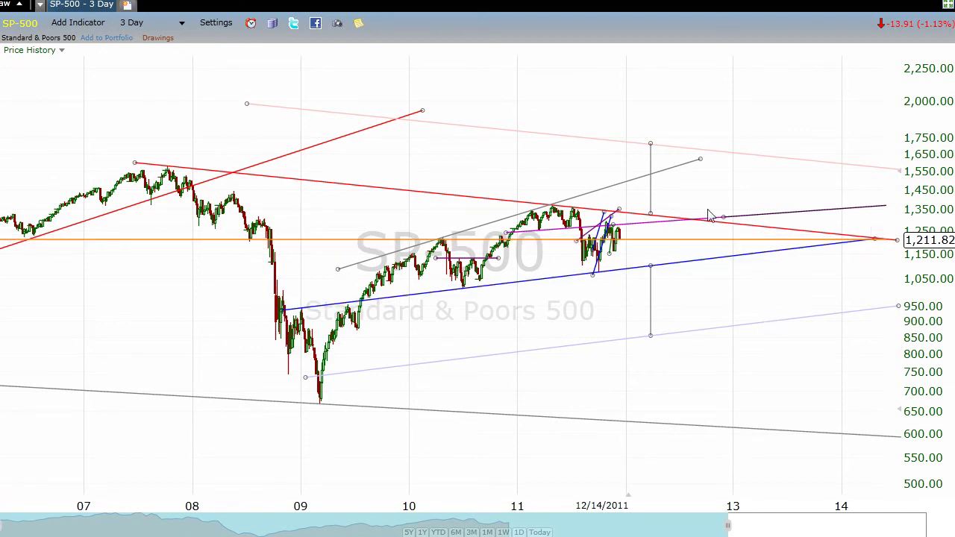
pyautogui.moveTo(655, 189); pyautogui.dragTo(556, 253)
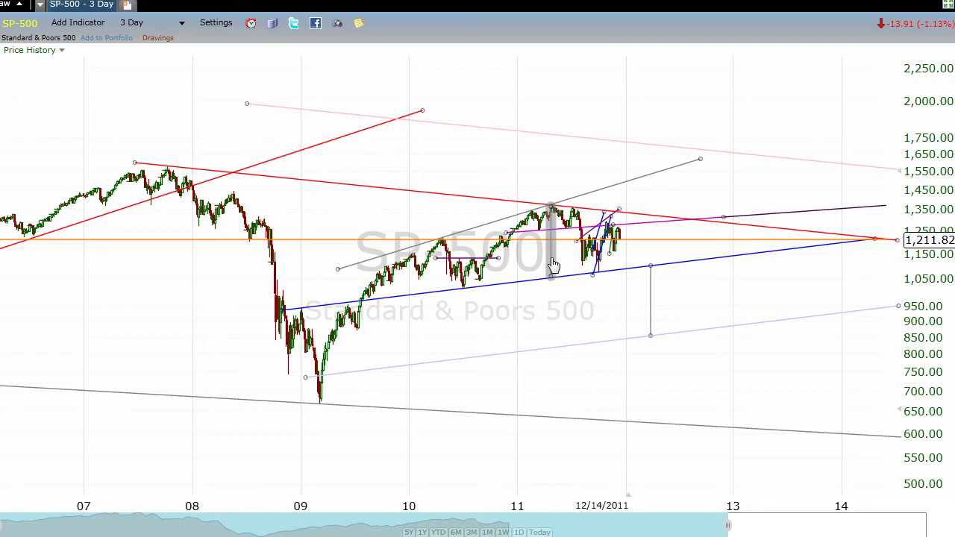
pyautogui.moveTo(554, 265); pyautogui.dragTo(653, 203)
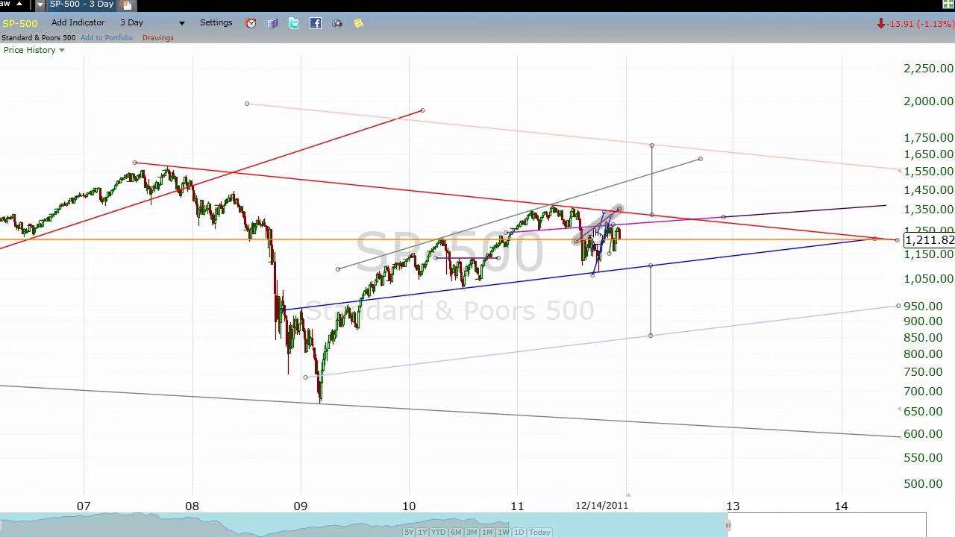
# Step: Examine the late-2011 price pattern on daily bars and return to the 3-day chart
pyautogui.click(155, 28)
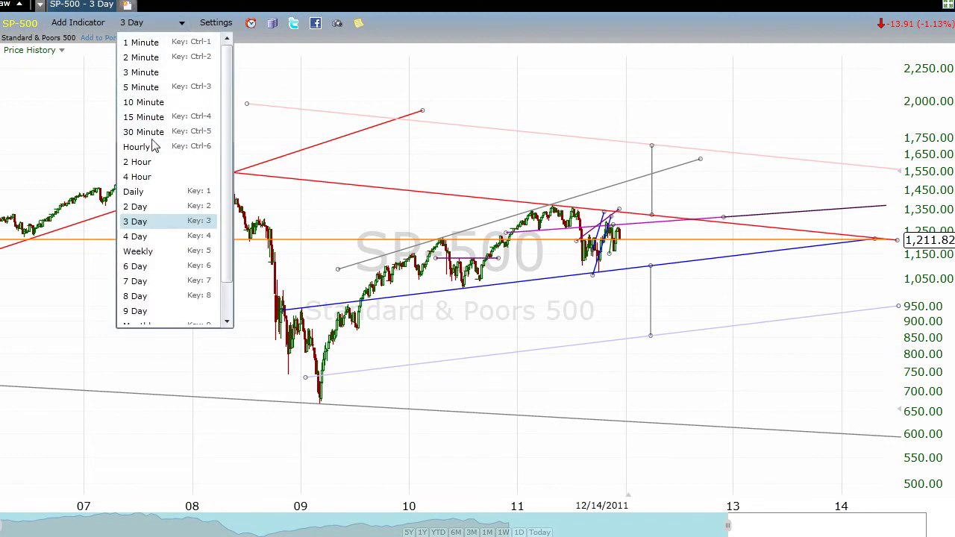
pyautogui.click(131, 192)
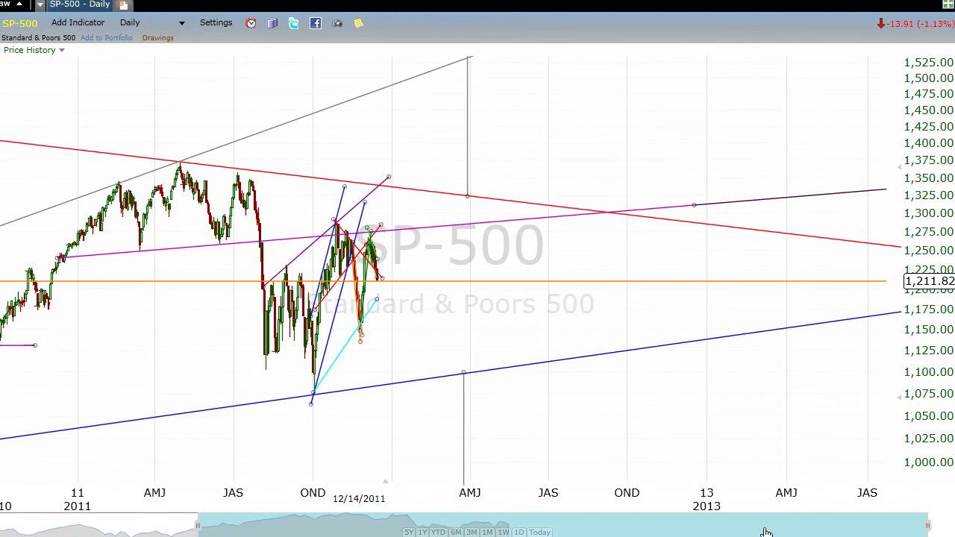
pyautogui.moveTo(766, 531); pyautogui.dragTo(696, 531)
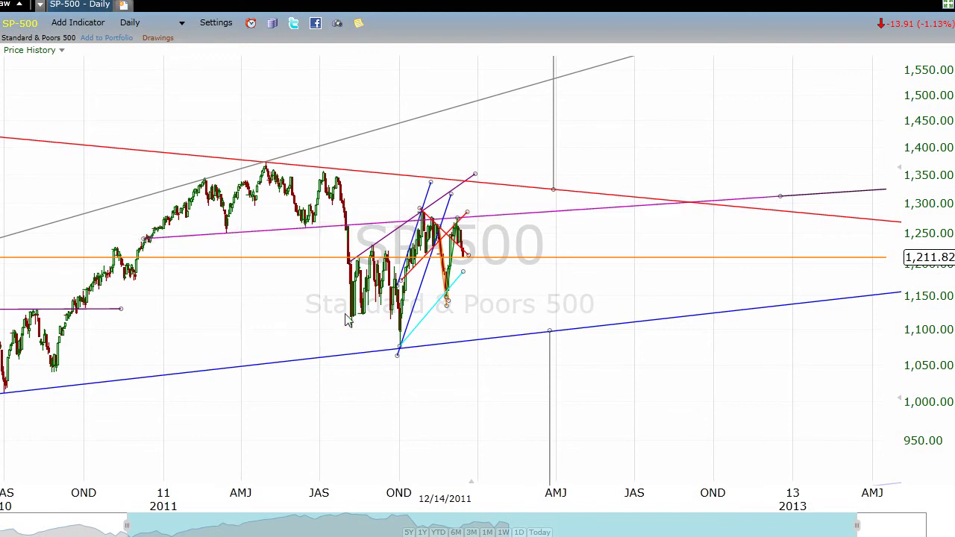
pyautogui.click(146, 27)
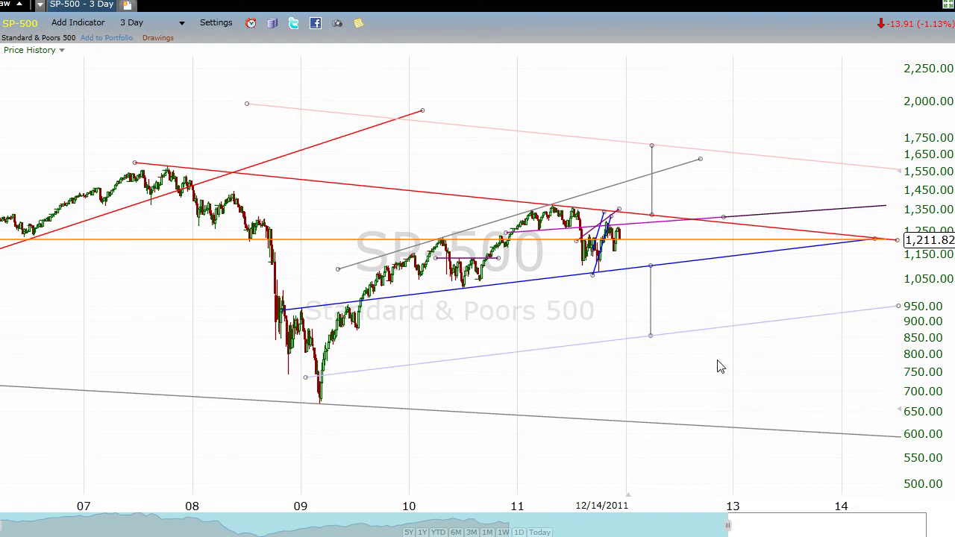
# Step: On the 5-minute chart, extend the upper green channel line to about 1,225 near December 20 and shift the lower green line down slightly
pyautogui.click(153, 23)
pyautogui.click(149, 89)
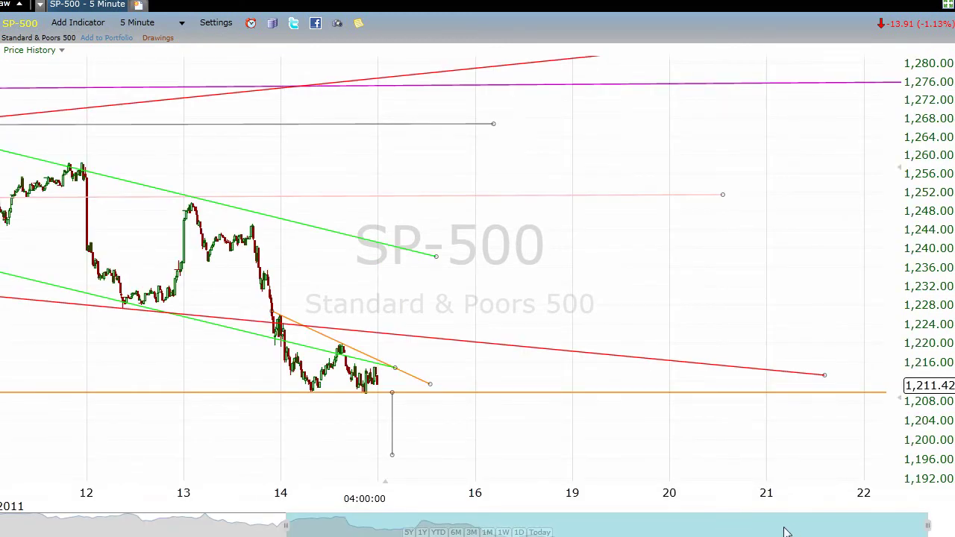
pyautogui.moveTo(789, 531); pyautogui.dragTo(671, 534)
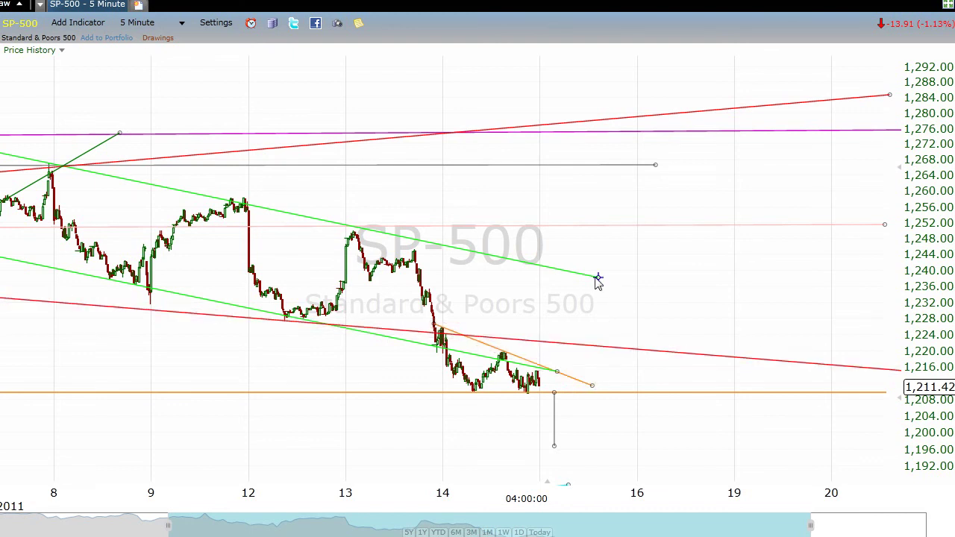
pyautogui.moveTo(598, 277); pyautogui.dragTo(841, 333)
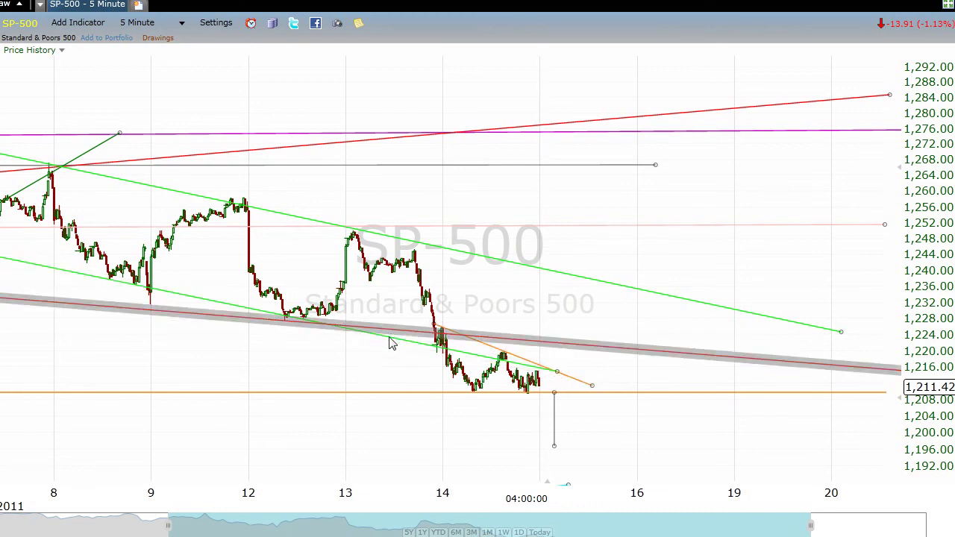
pyautogui.moveTo(395, 347); pyautogui.dragTo(408, 350)
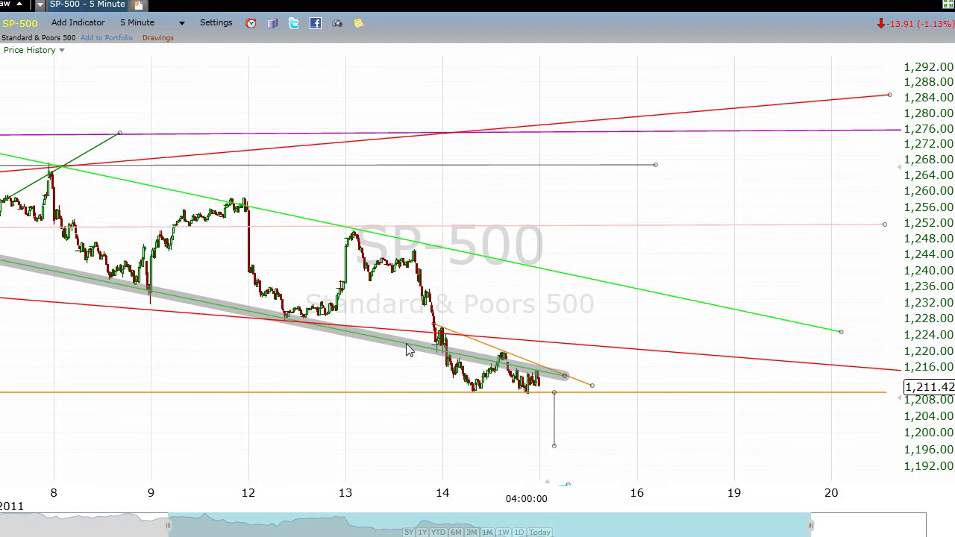